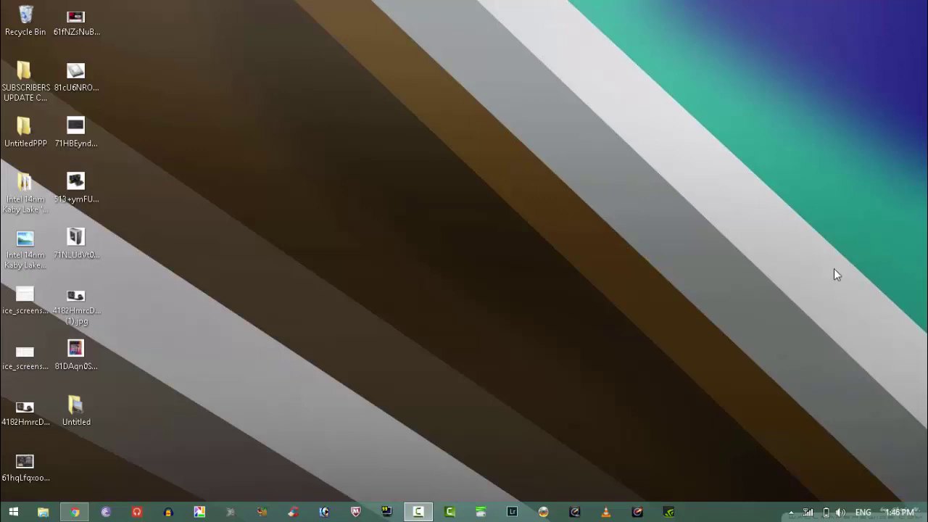
Start Adobe Photoshop 7.0 from its taskbar icon.
drag(859, 84, 679, 248)
drag(582, 306, 545, 335)
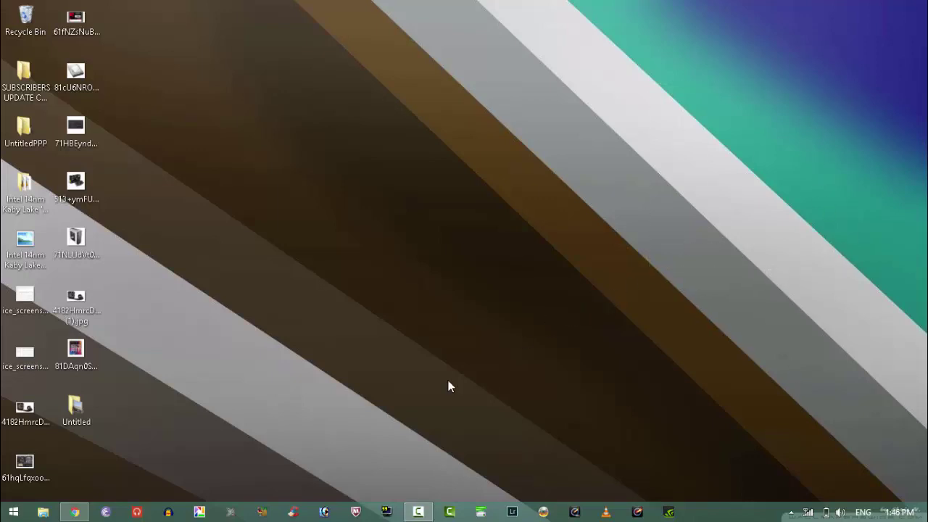
click(325, 513)
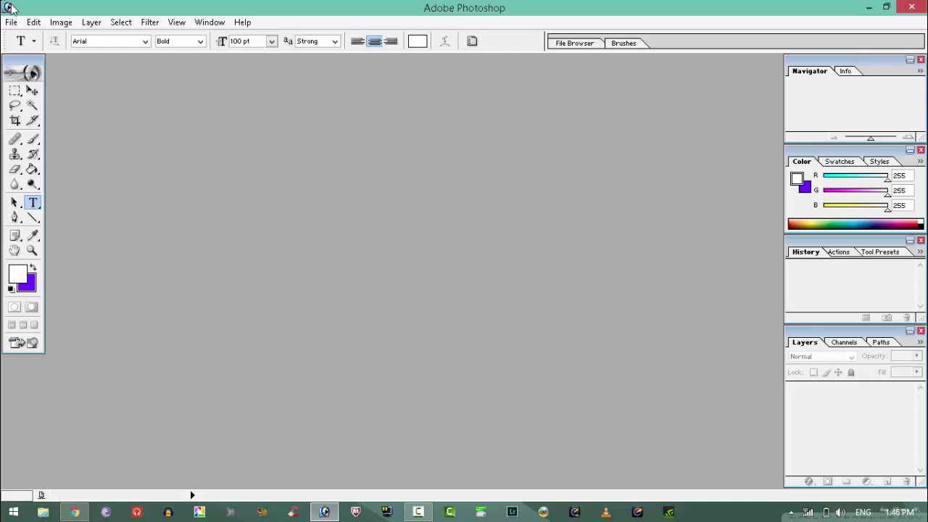
Create a transparent 1024 x 576 Wide PAL document named 'youtube banner'.
key(ctrl+n)
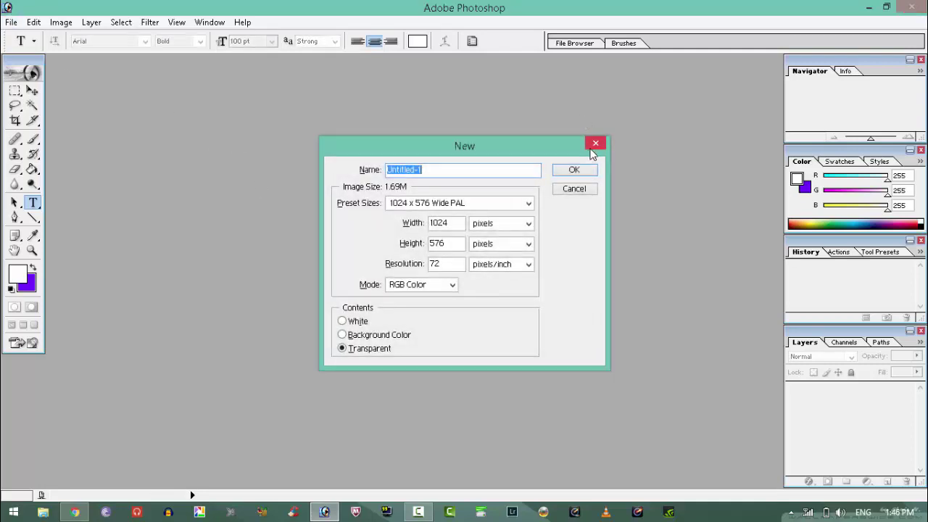
click(594, 145)
click(11, 21)
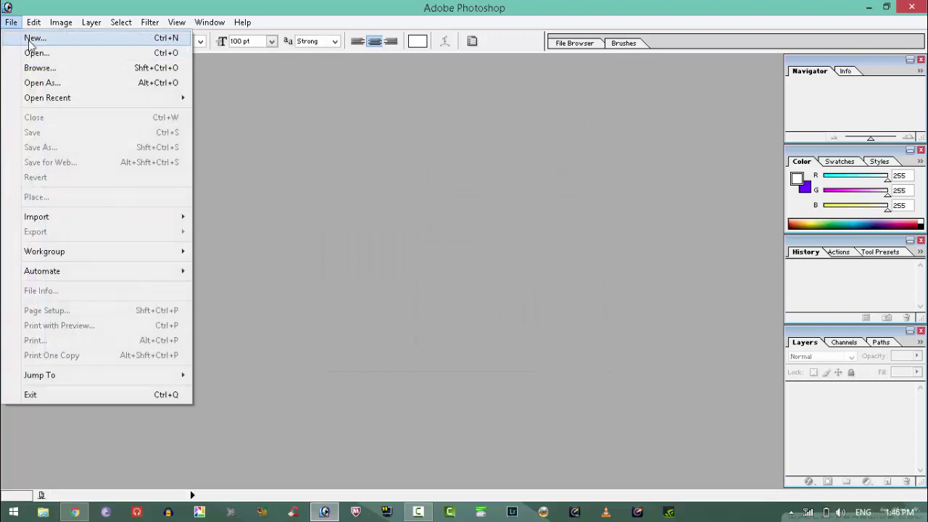
click(33, 38)
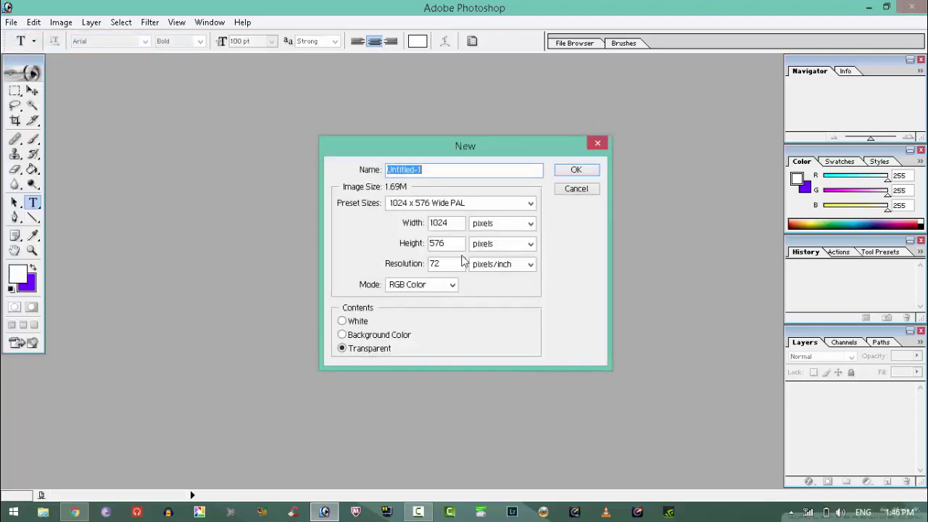
click(450, 207)
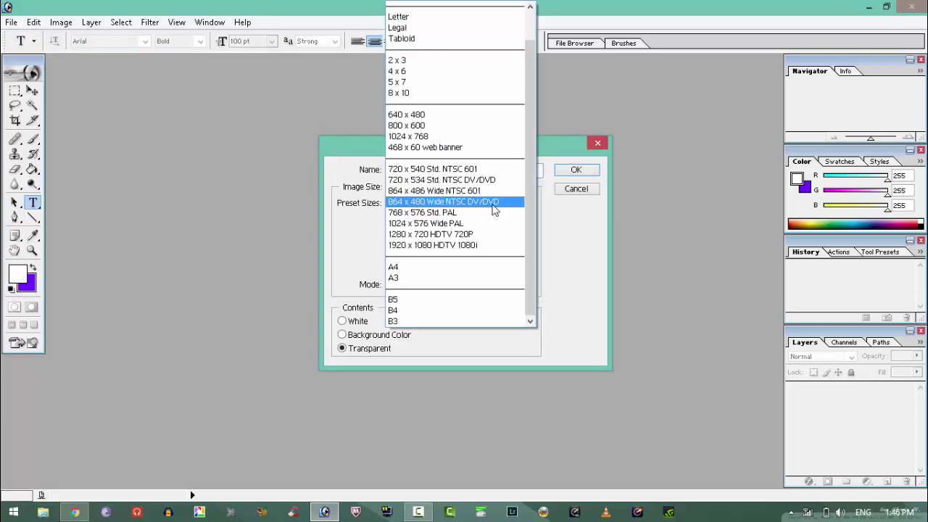
click(437, 225)
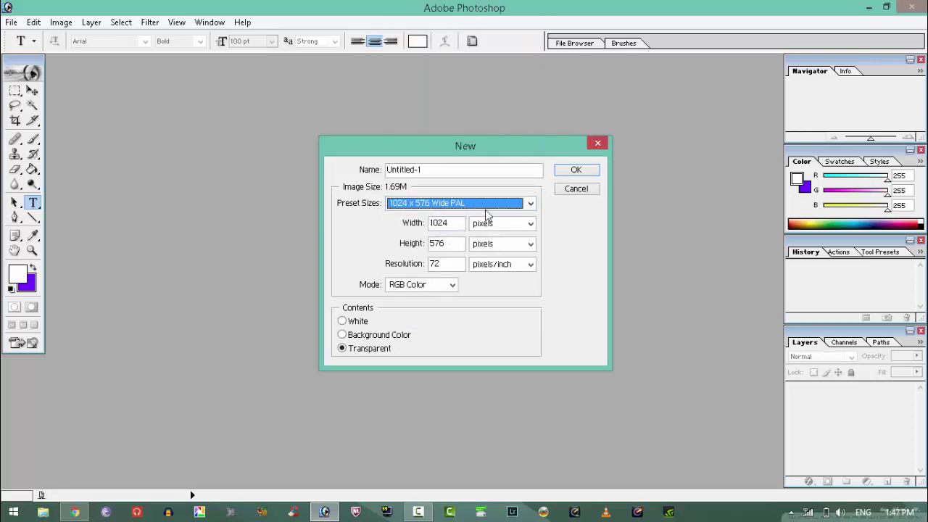
click(488, 172)
key(BackSpace)
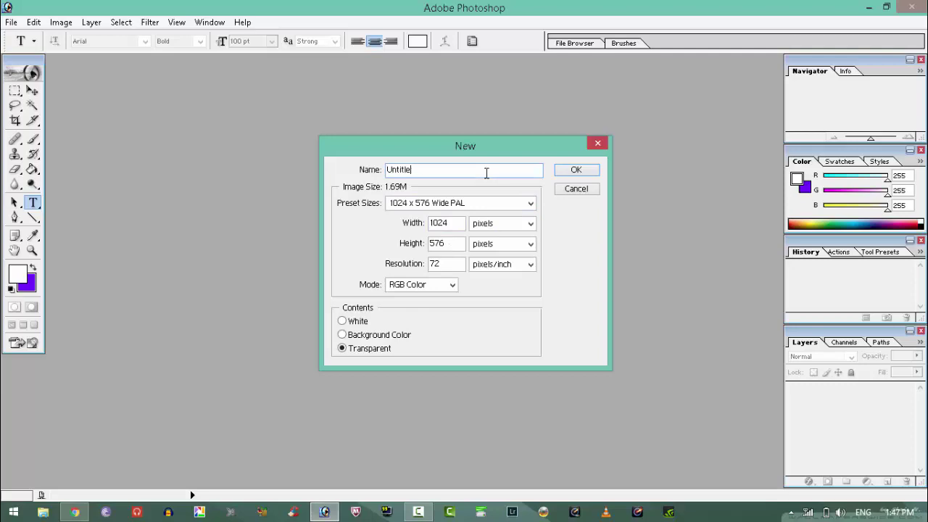
text(yout)
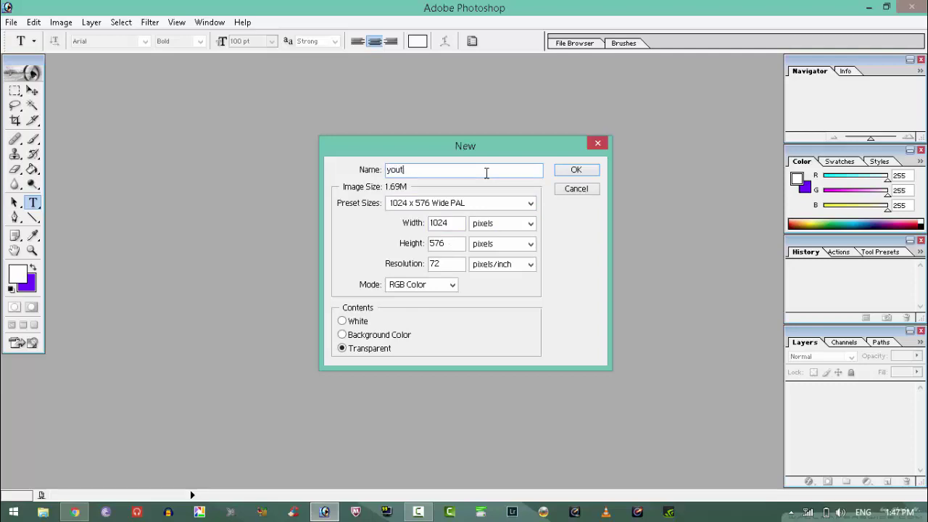
text(ube banne)
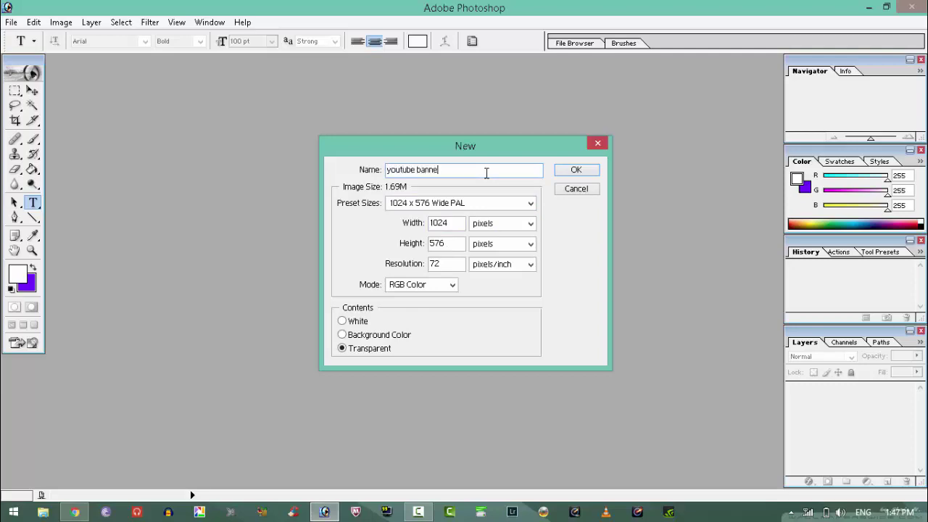
text(r)
key(Return)
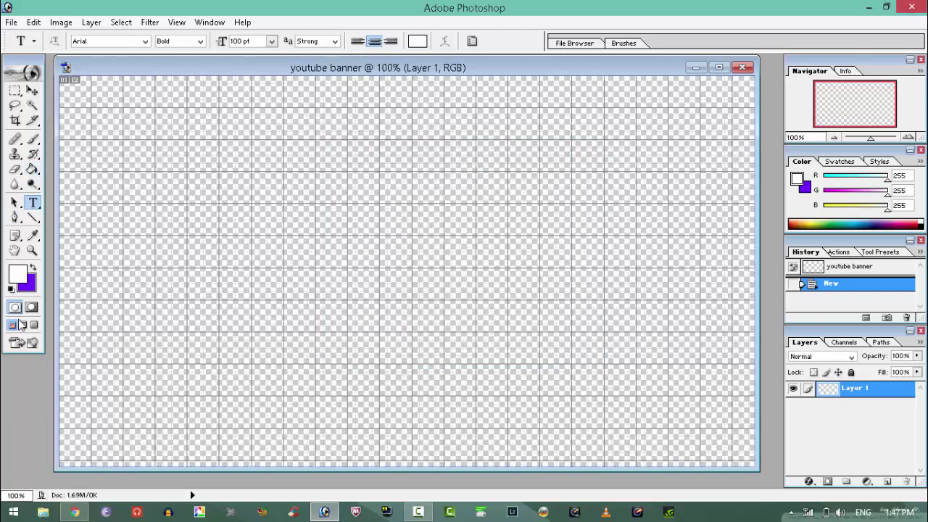
Set the foreground colour to bright orange (FF9000).
click(19, 275)
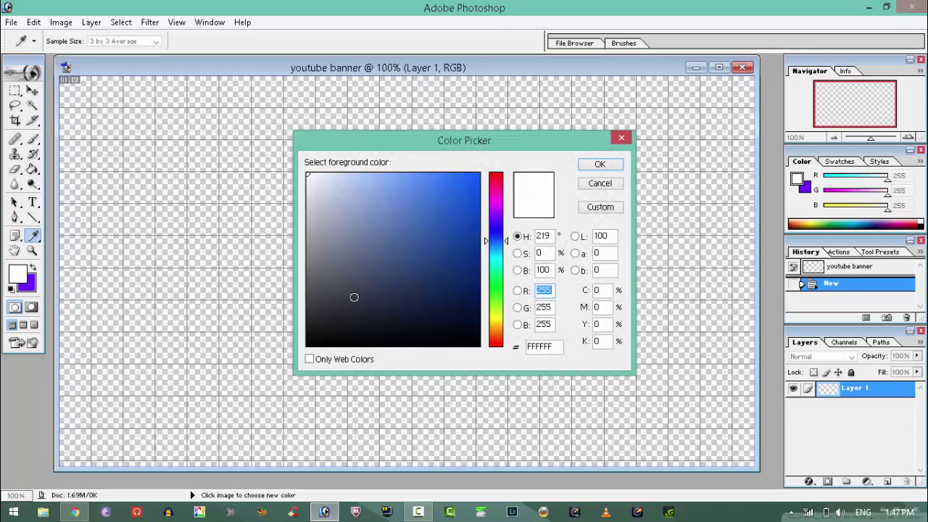
click(390, 281)
drag(497, 265, 503, 330)
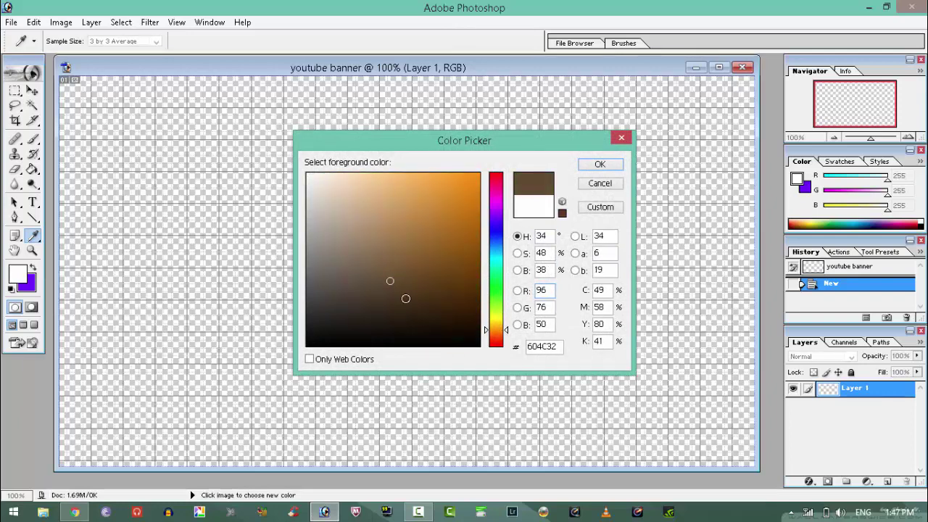
click(479, 175)
click(599, 165)
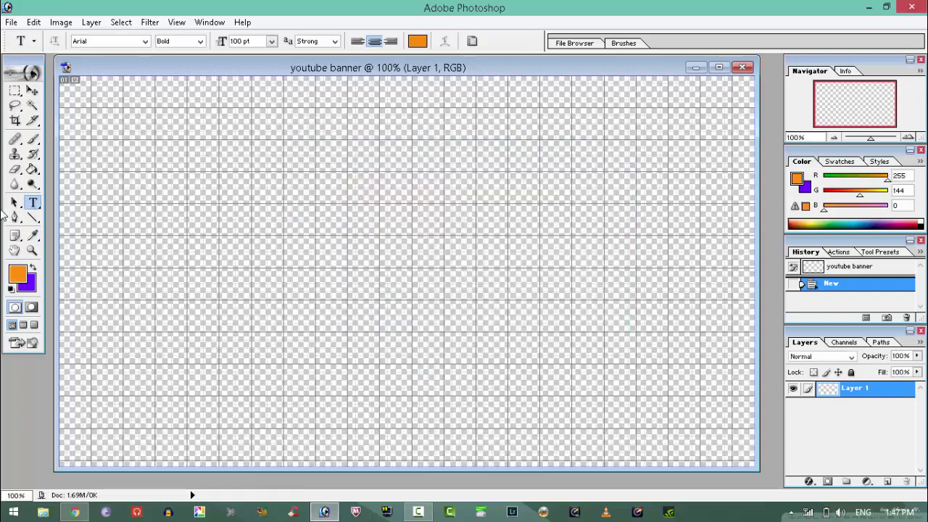
Fill the whole canvas with orange using the Paint Bucket.
click(32, 170)
click(478, 290)
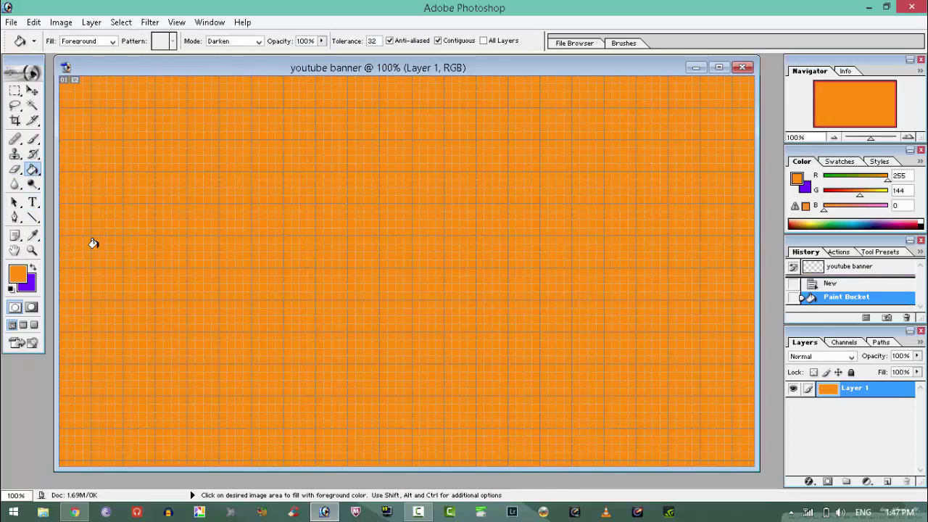
click(32, 203)
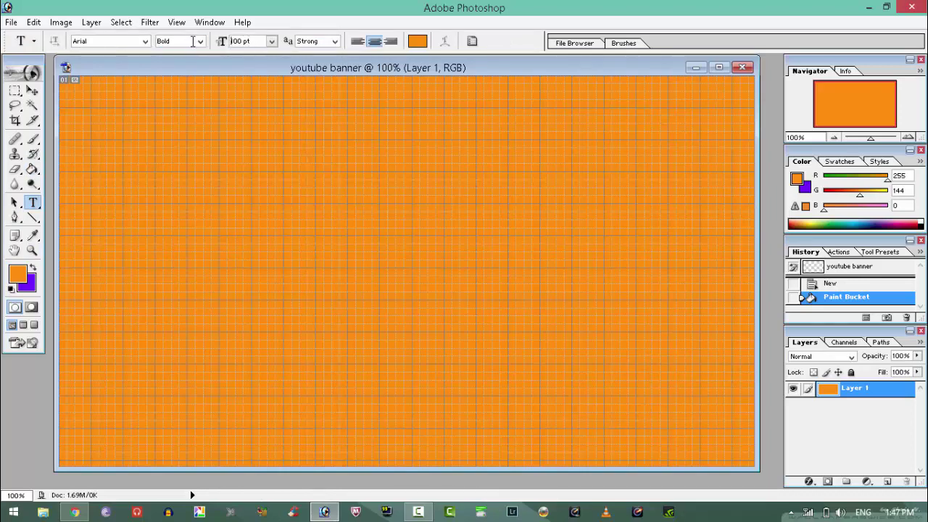
Set type to Arial Bold 100 pt with Strong anti-aliasing and start an empty text layer.
drag(260, 42, 217, 41)
key(BackSpace)
click(201, 42)
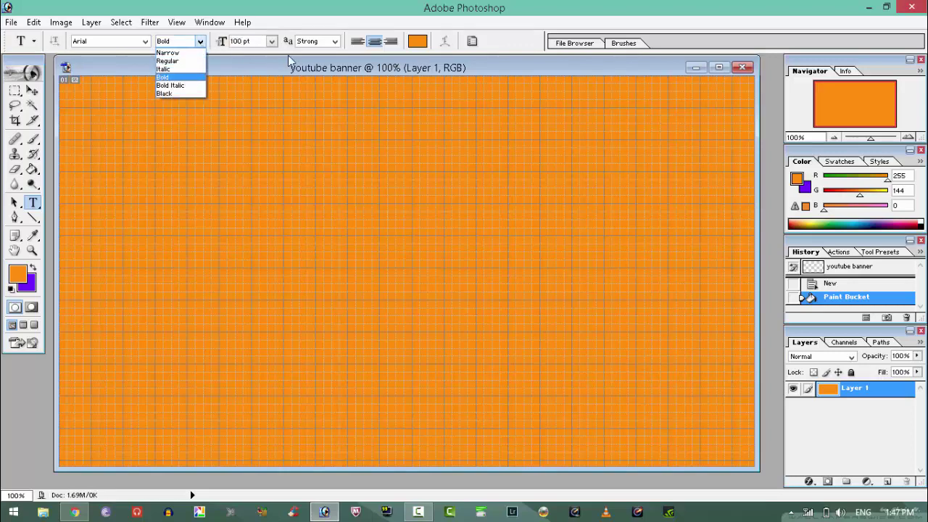
click(181, 77)
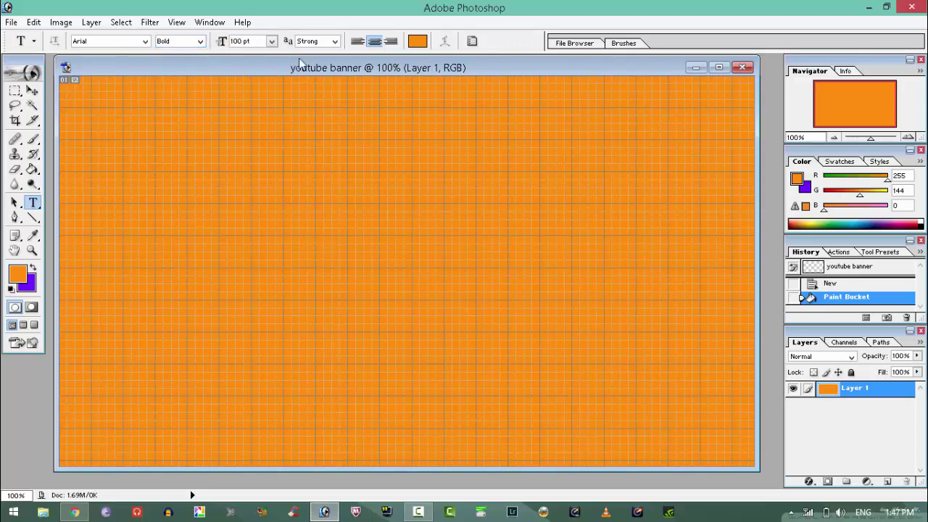
click(335, 42)
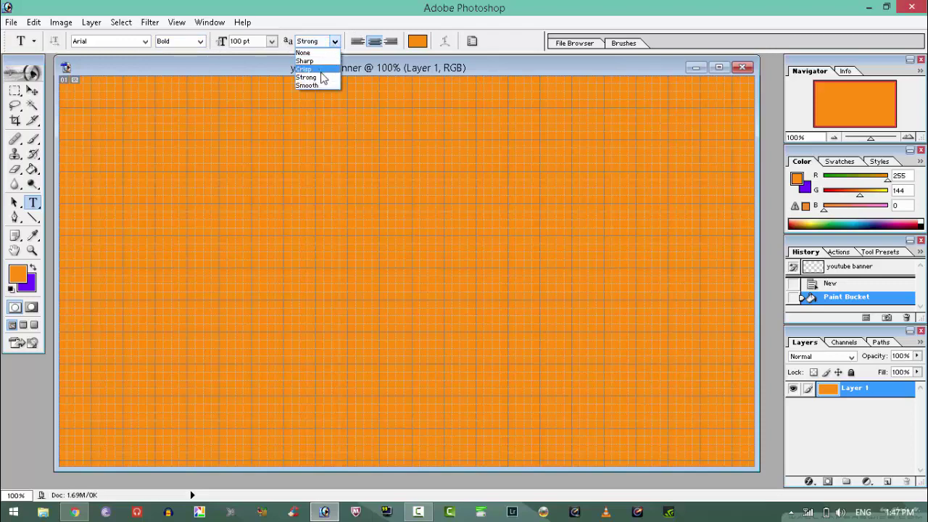
click(322, 77)
click(231, 192)
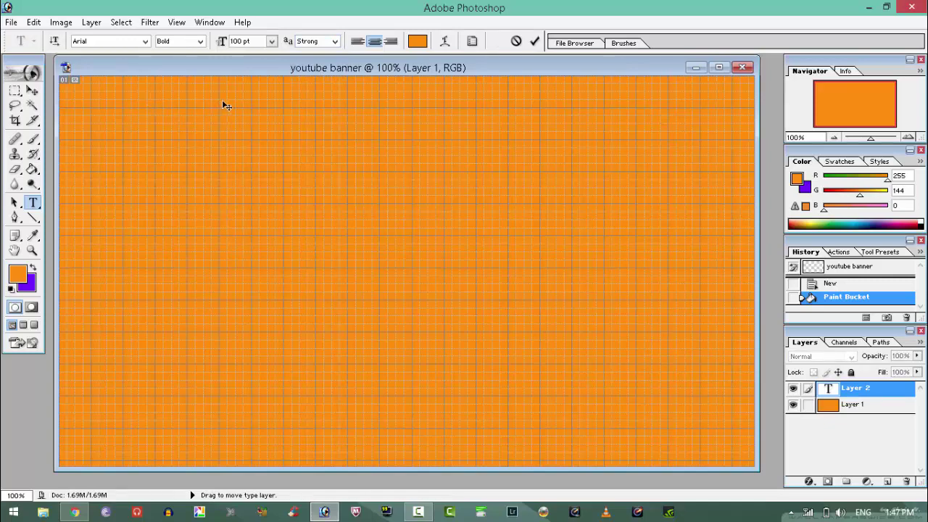
click(145, 41)
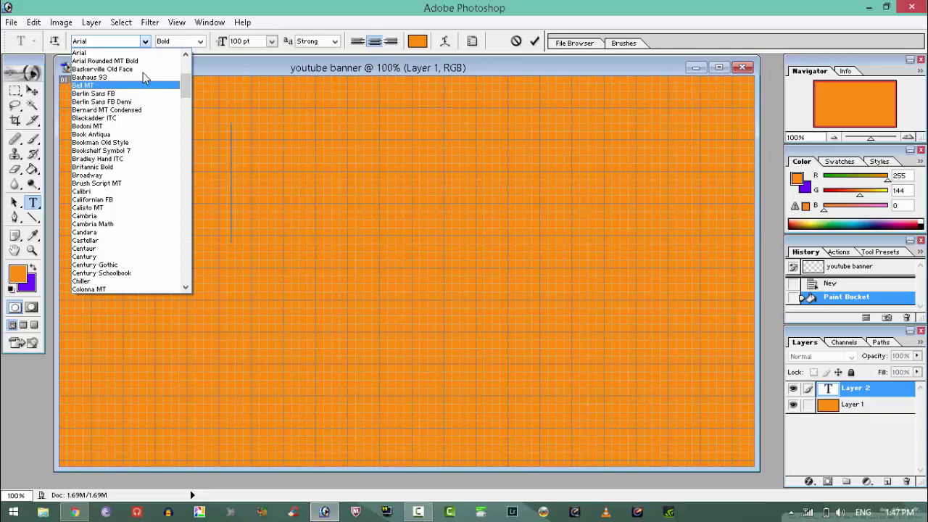
click(283, 64)
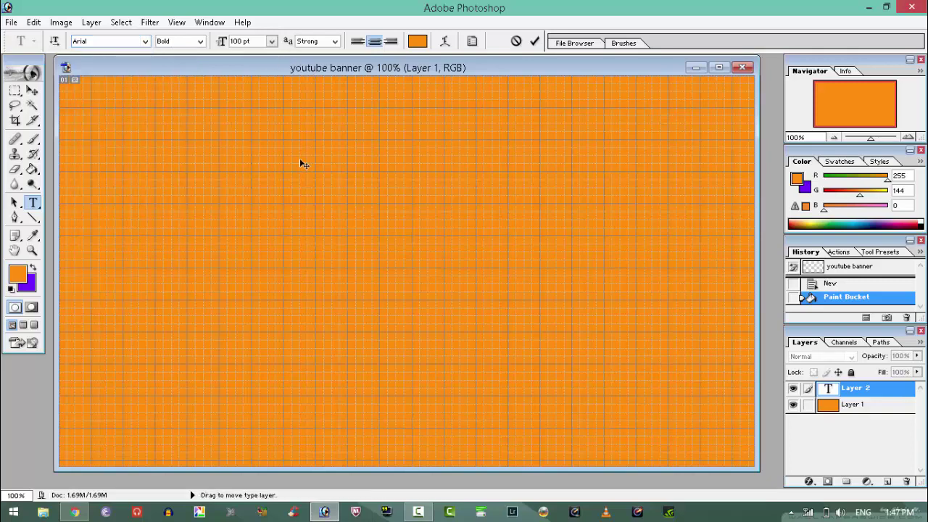
text(y)
key(BackSpace)
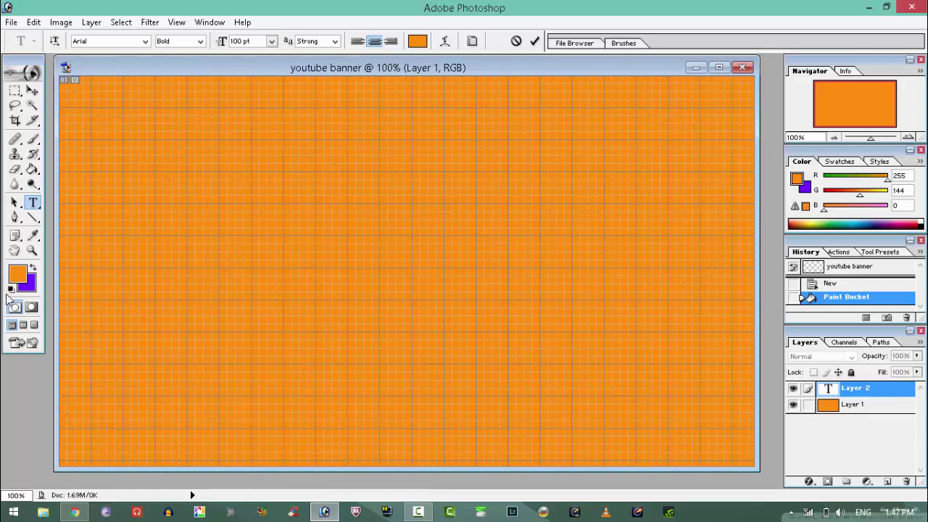
Set the foreground colour to pure white (FFFFFF) for the lettering.
click(16, 277)
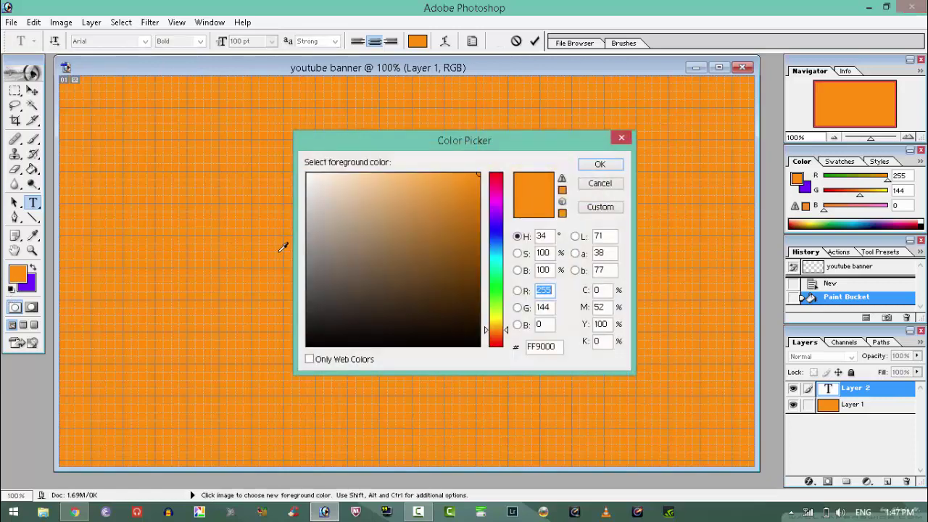
click(391, 213)
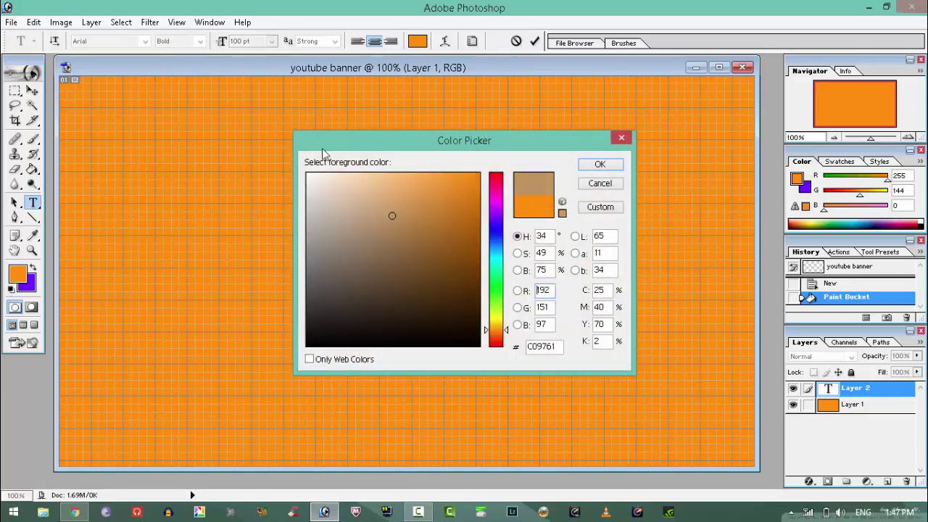
drag(321, 145, 309, 141)
click(340, 204)
drag(345, 209, 287, 164)
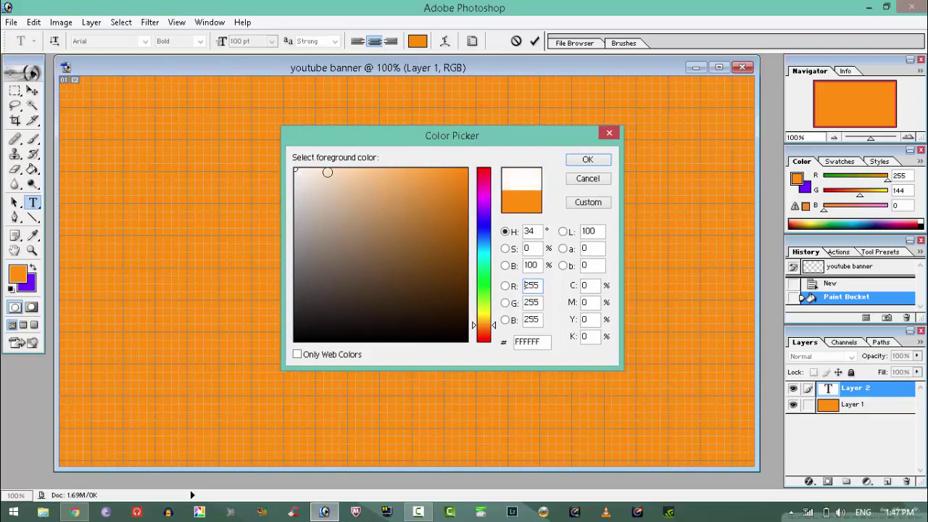
click(587, 160)
click(232, 218)
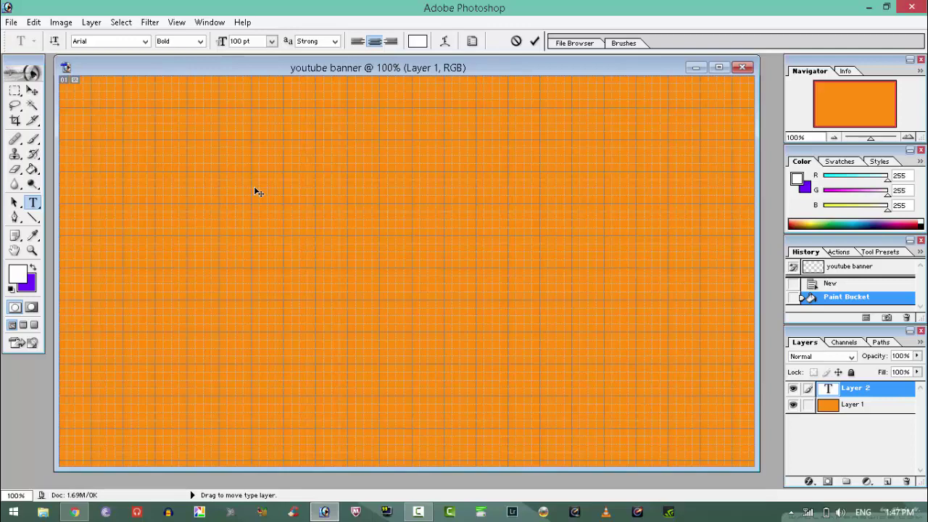
Type the title 'HOW TO MAKE / BANNER FOR / YOUTUBE VIDEOS' on separate lines.
text(ho)
key(BackSpace)
key(BackSpace)
text(HOW)
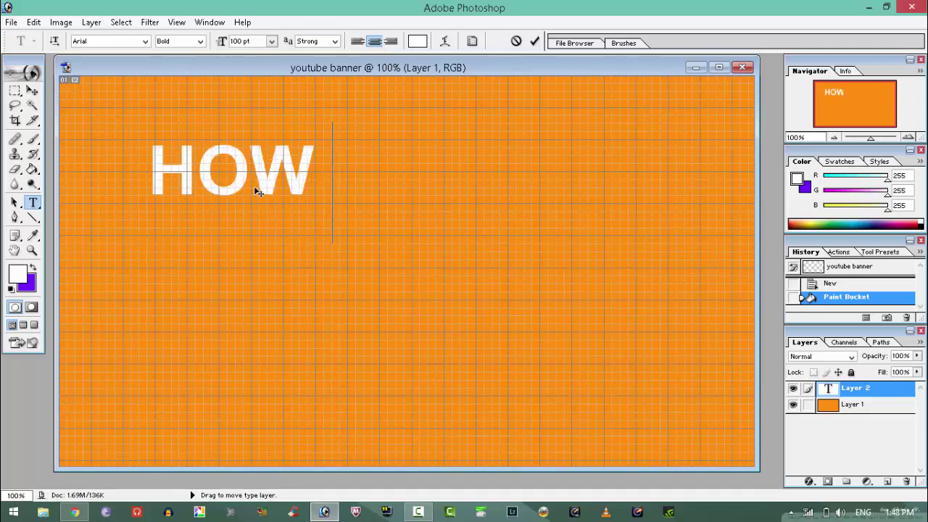
text( TO)
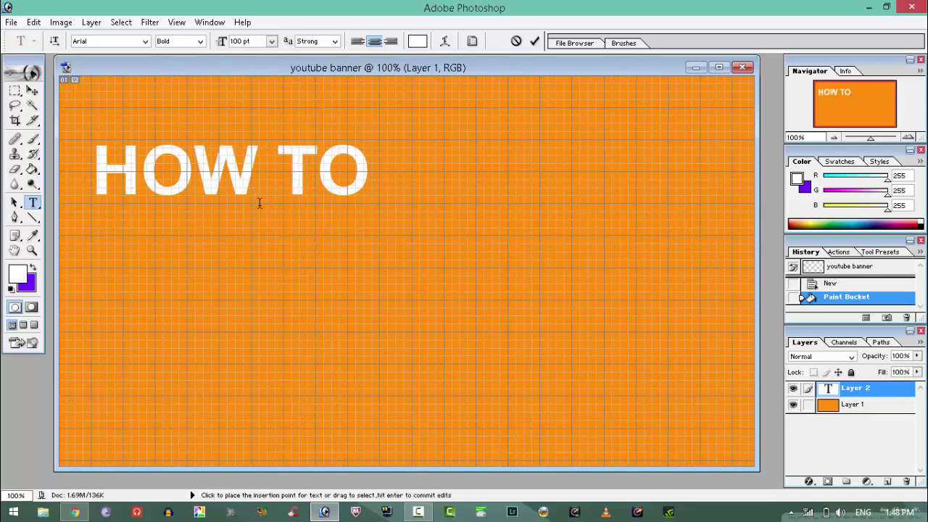
drag(307, 317, 534, 313)
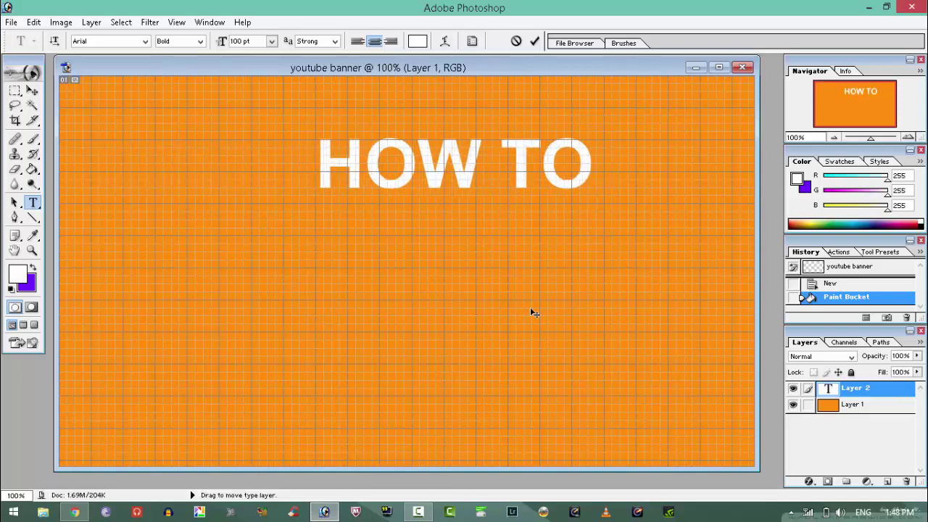
text(MAKE)
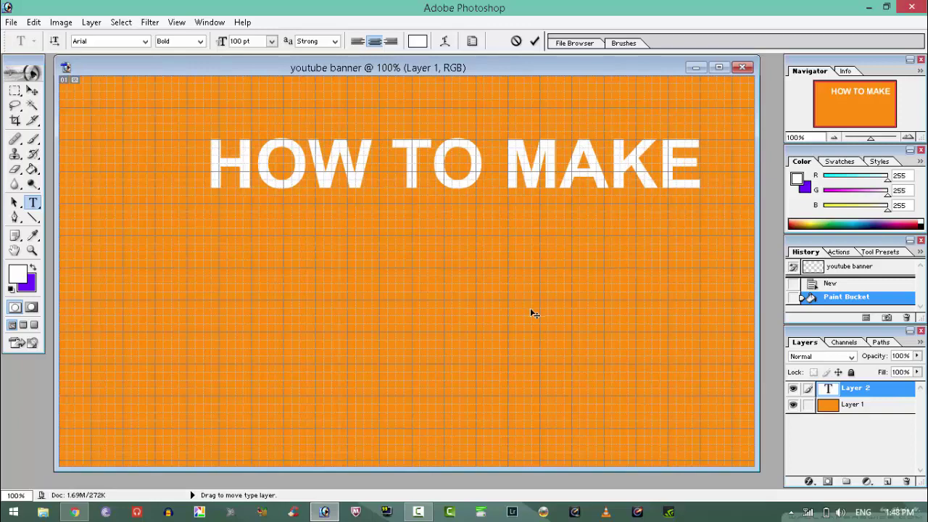
key(Return)
text(BAN)
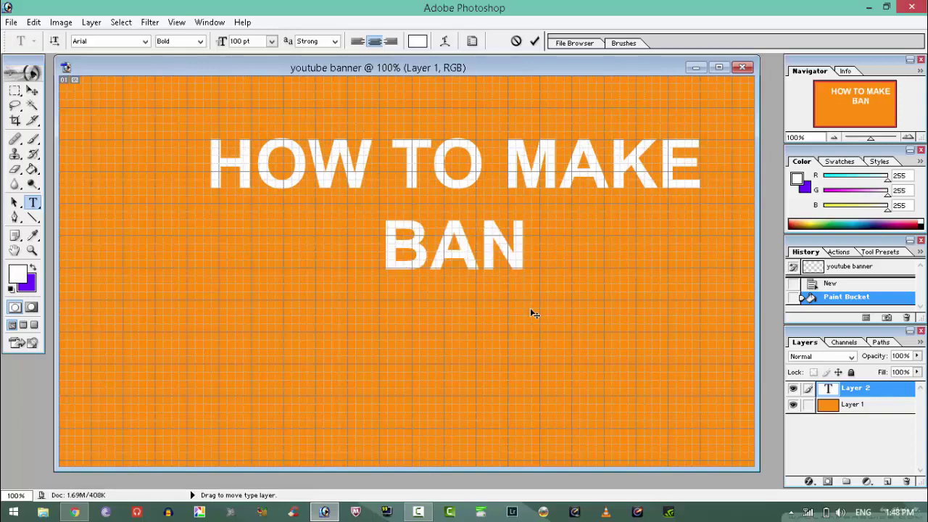
text(NER FO)
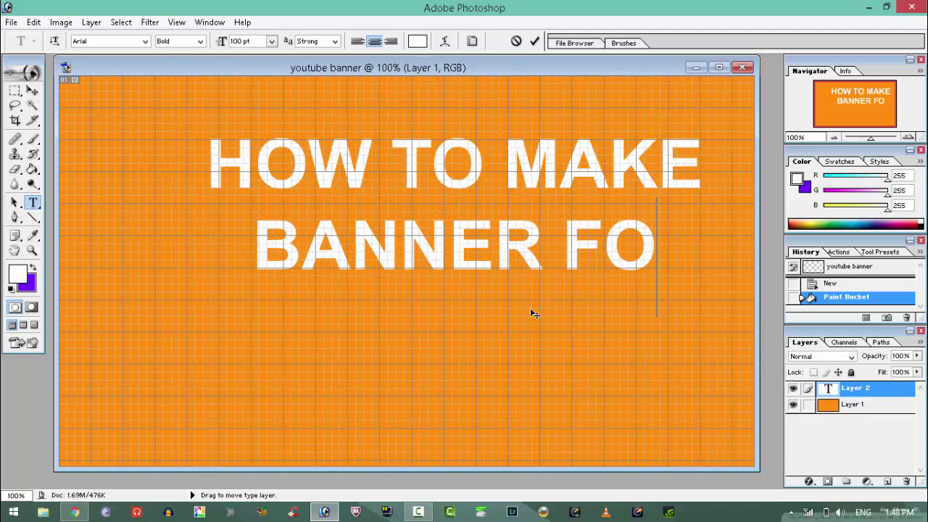
text(R)
key(Return)
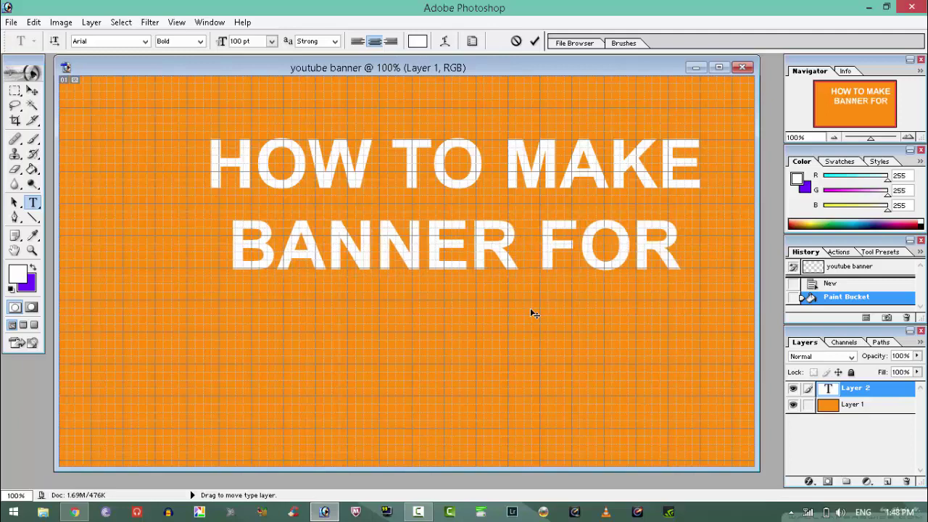
text(YOUTUBE )
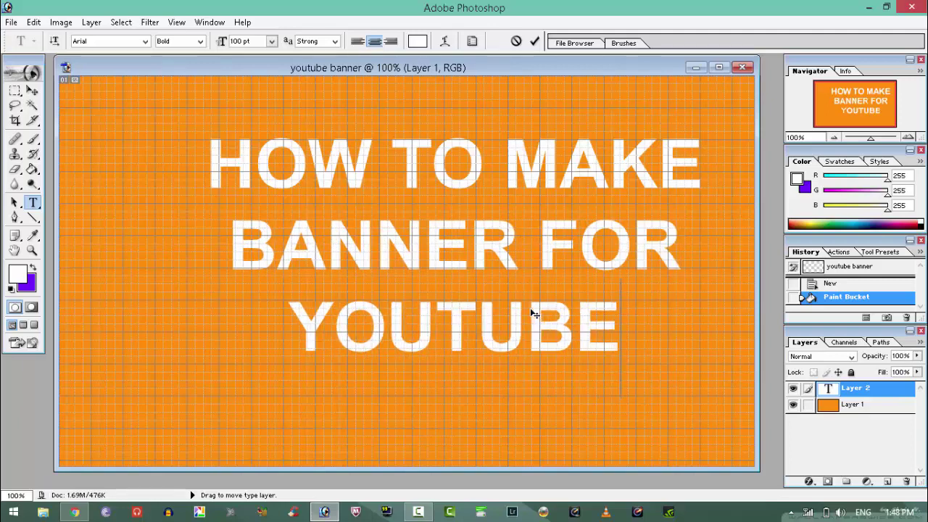
text(V)
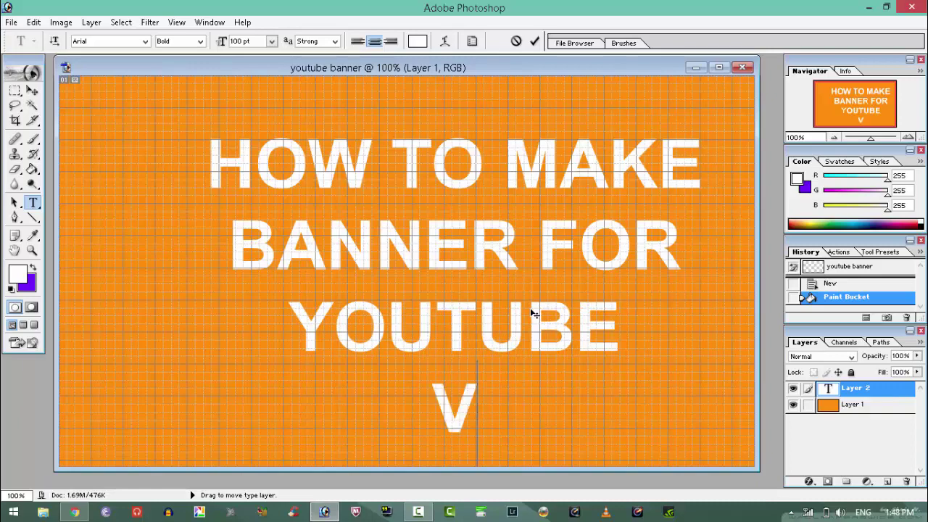
text(IDEOS)
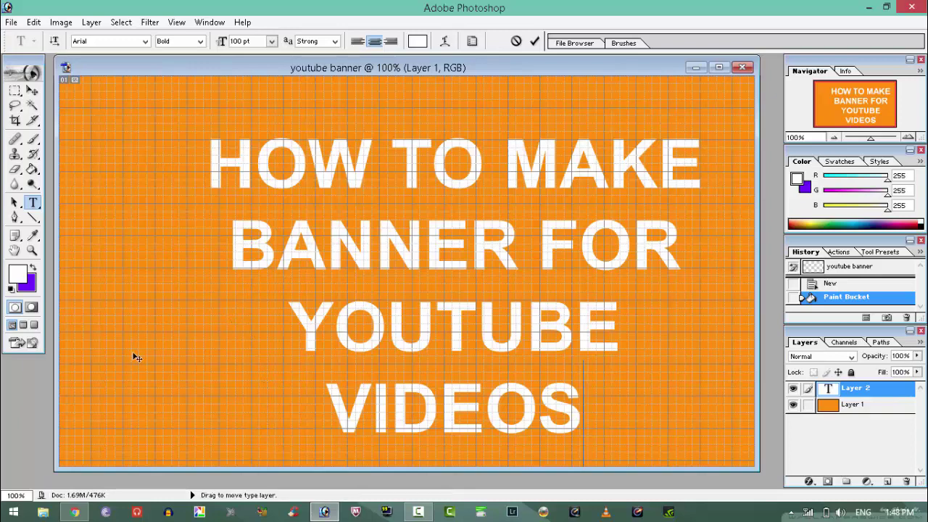
Centre the title block on the banner and commit the text.
drag(105, 327, 70, 318)
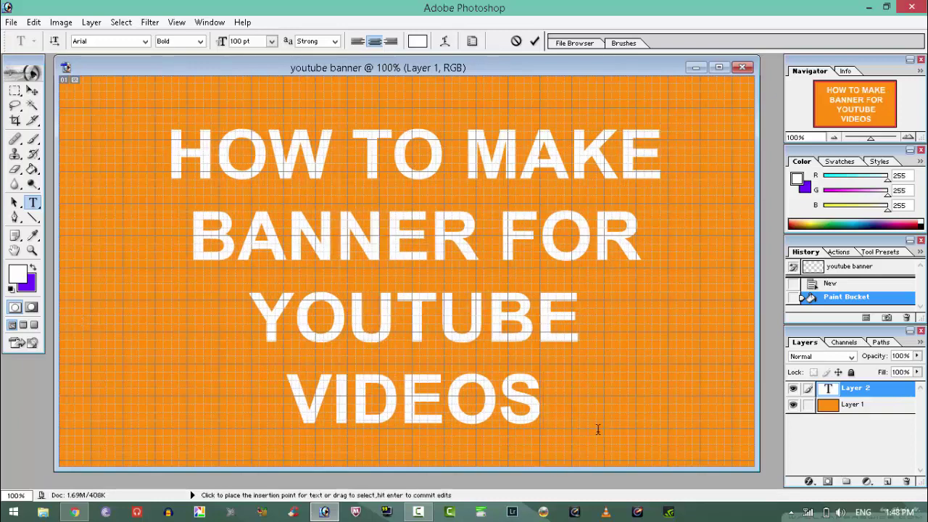
drag(736, 390, 736, 377)
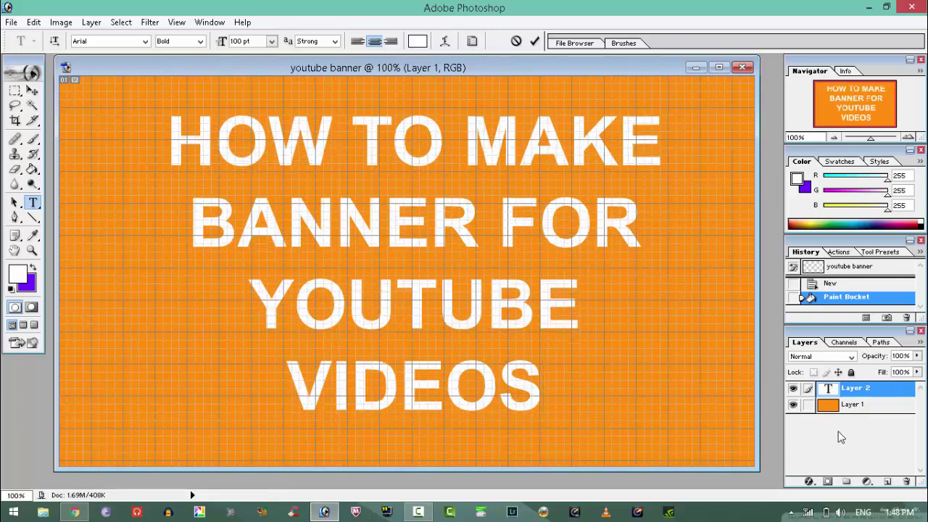
click(847, 392)
Add a drop shadow to the title with wider spread and size about 22.
right_click(847, 392)
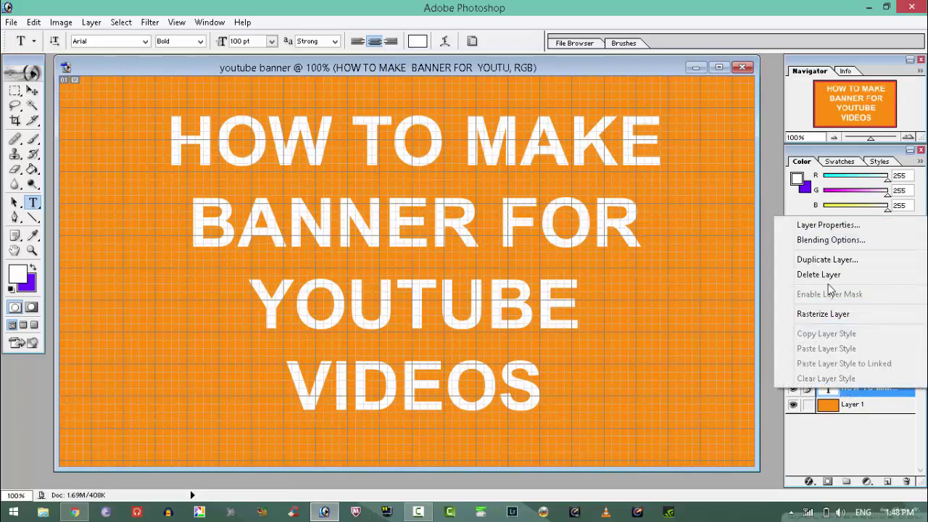
click(813, 240)
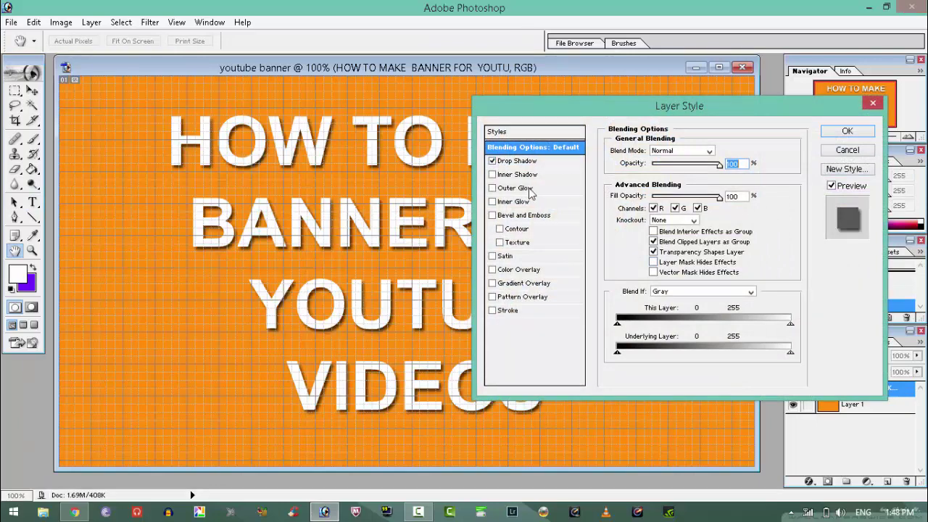
click(509, 161)
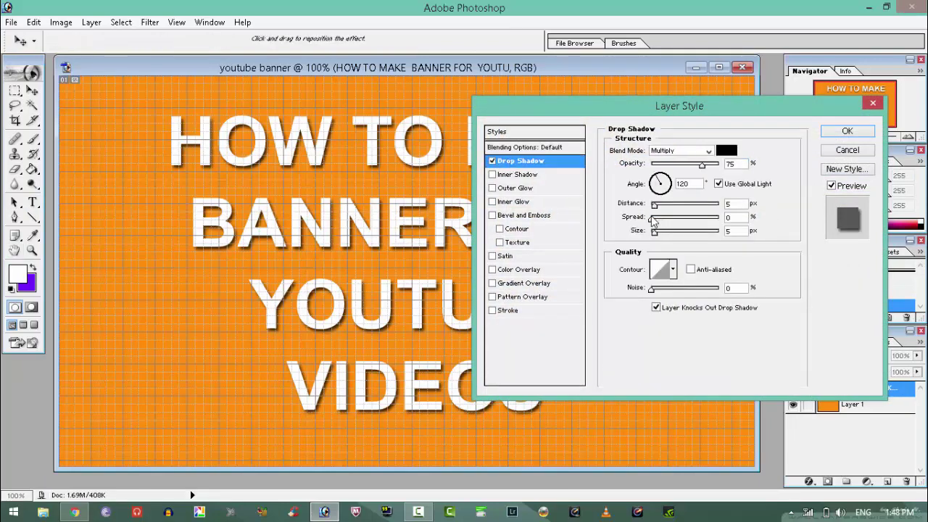
mouse_move(655, 222)
mouse_down()
mouse_move(669, 221)
mouse_move(659, 233)
mouse_up()
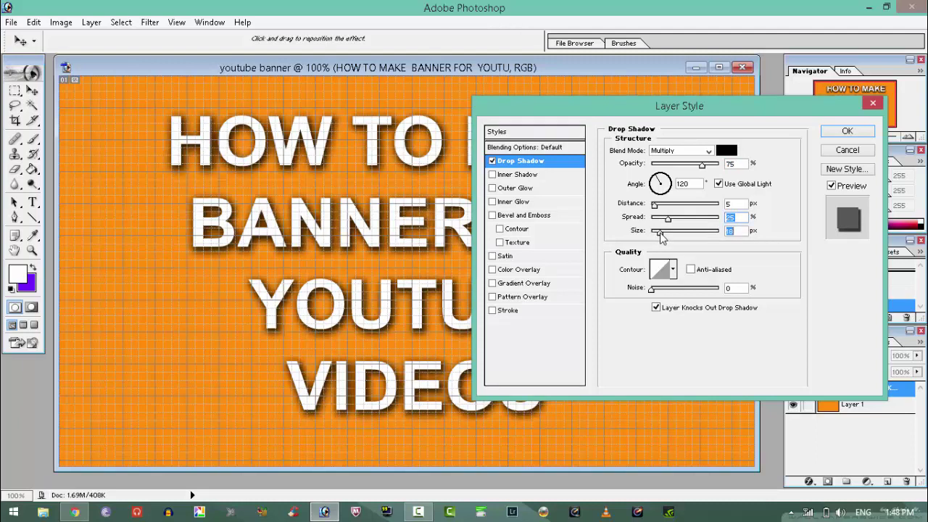
drag(659, 234, 657, 207)
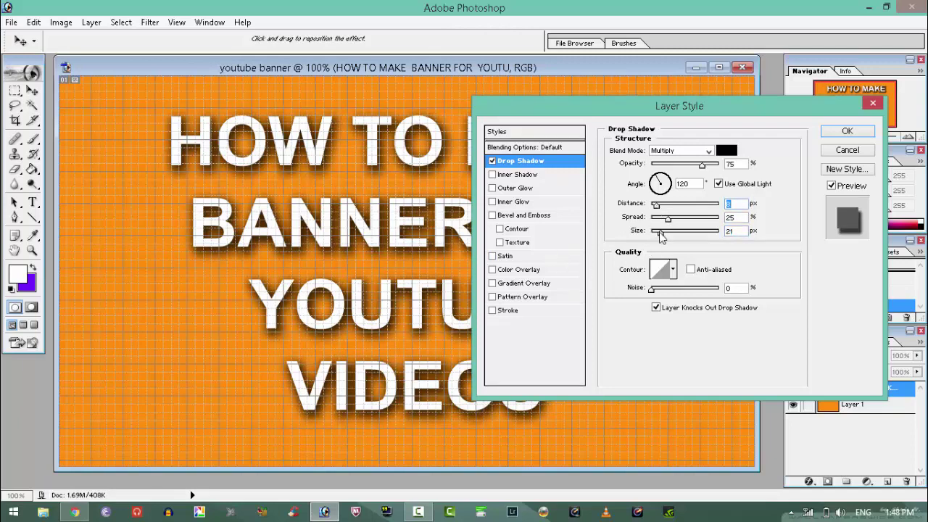
drag(660, 233, 663, 233)
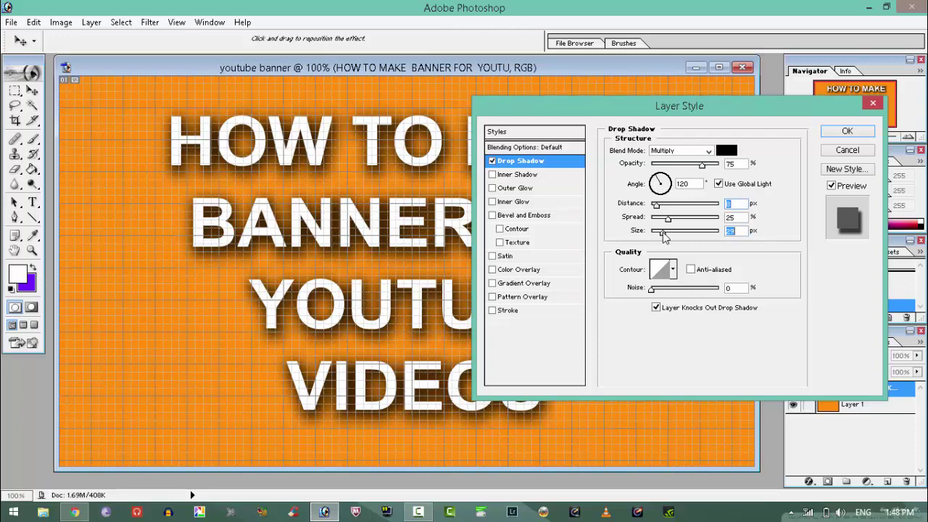
drag(664, 234, 662, 233)
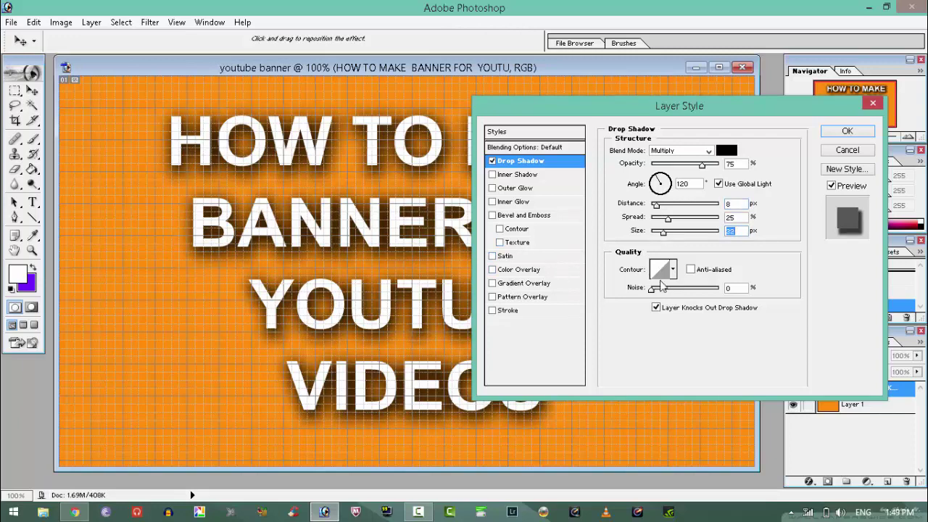
Add an inner shadow with increased choke, without outer glow, and apply the styles.
click(493, 175)
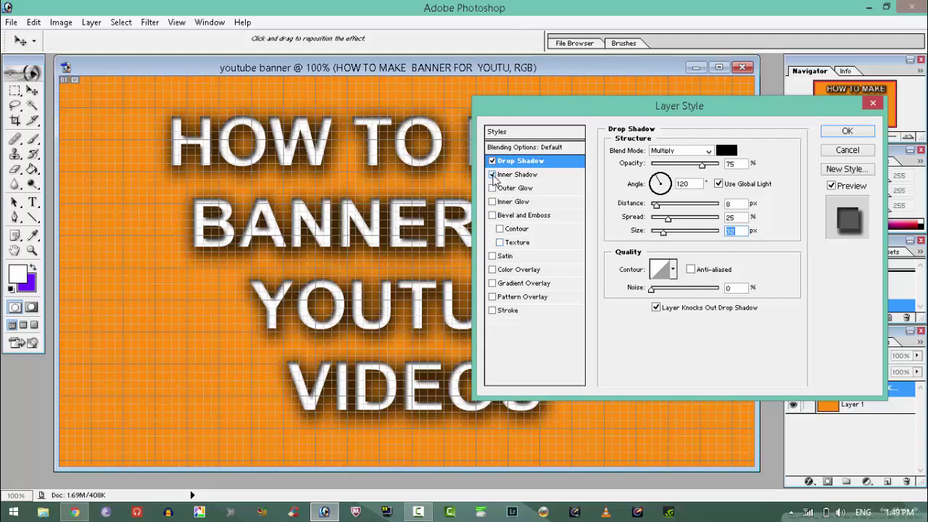
click(493, 189)
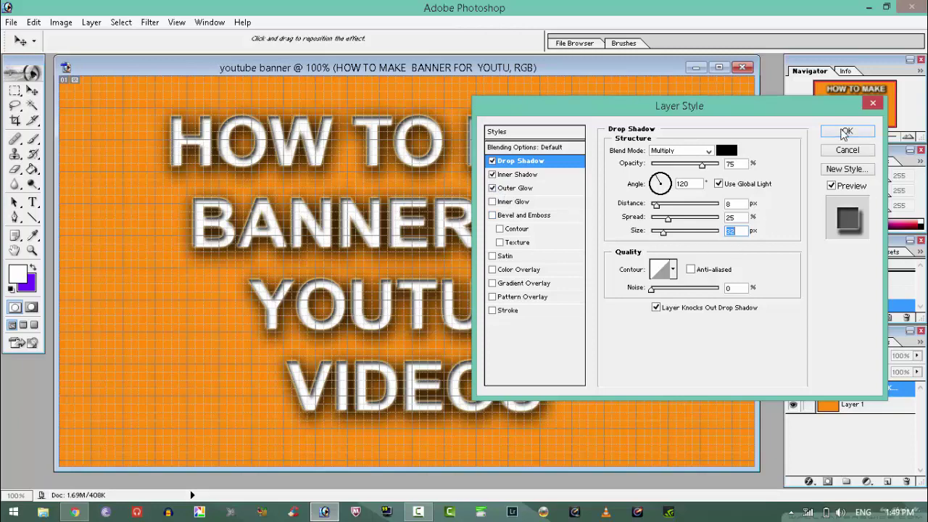
click(493, 188)
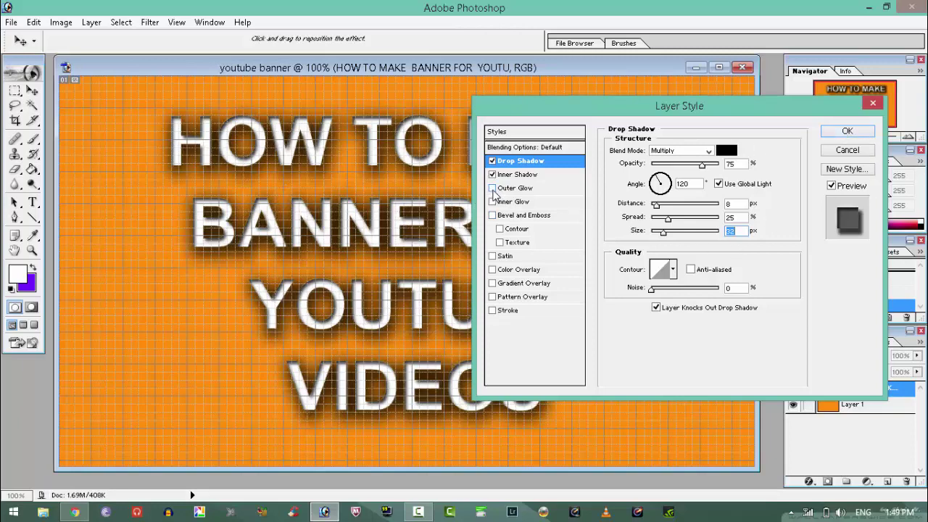
click(549, 175)
drag(653, 219, 662, 219)
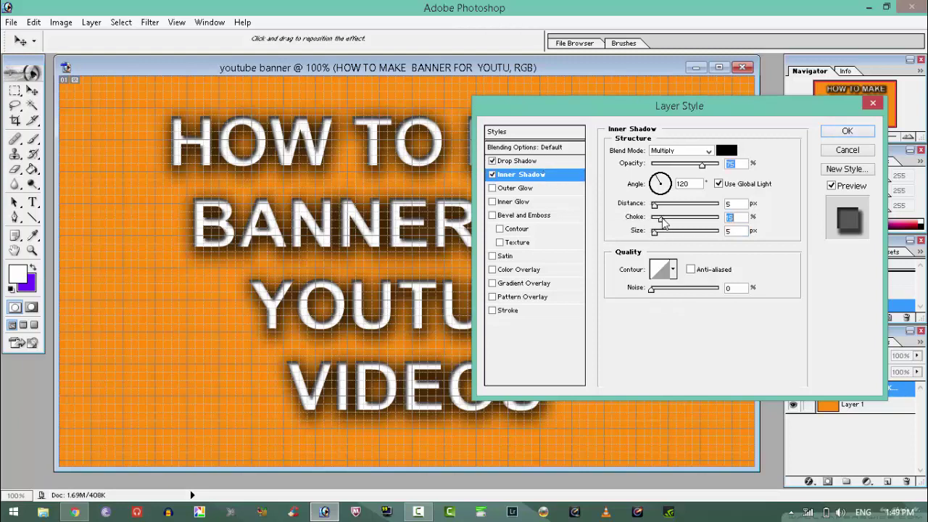
click(847, 132)
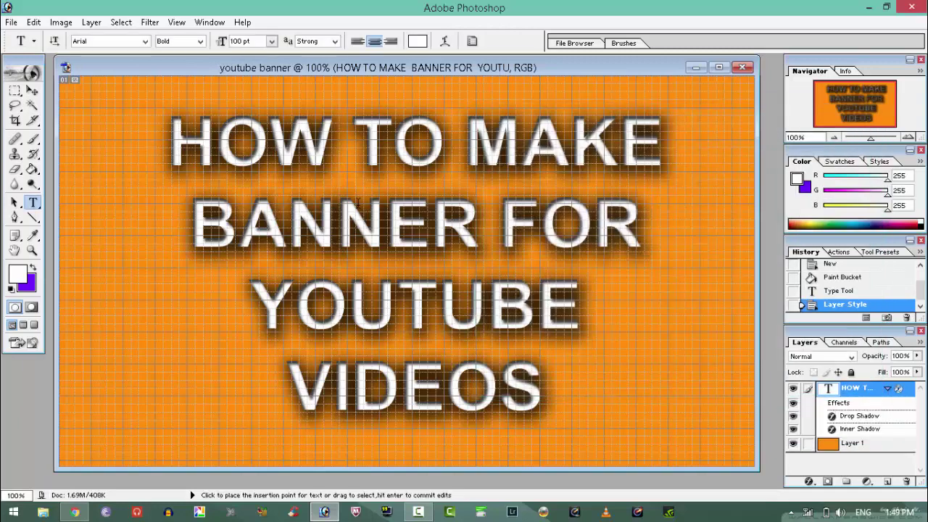
Save the banner as 'youtube banner copy.jpg' in JPEG with Matte None, then close it.
key(ctrl+s)
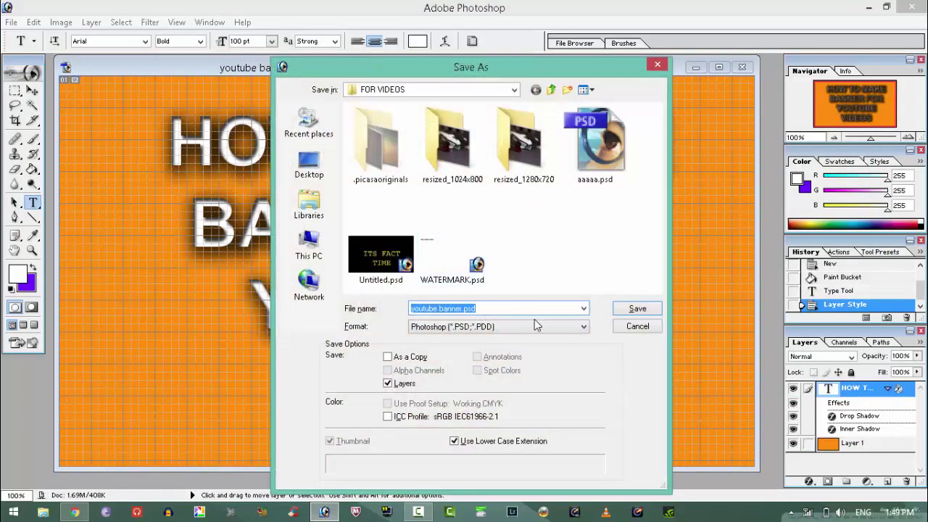
click(537, 326)
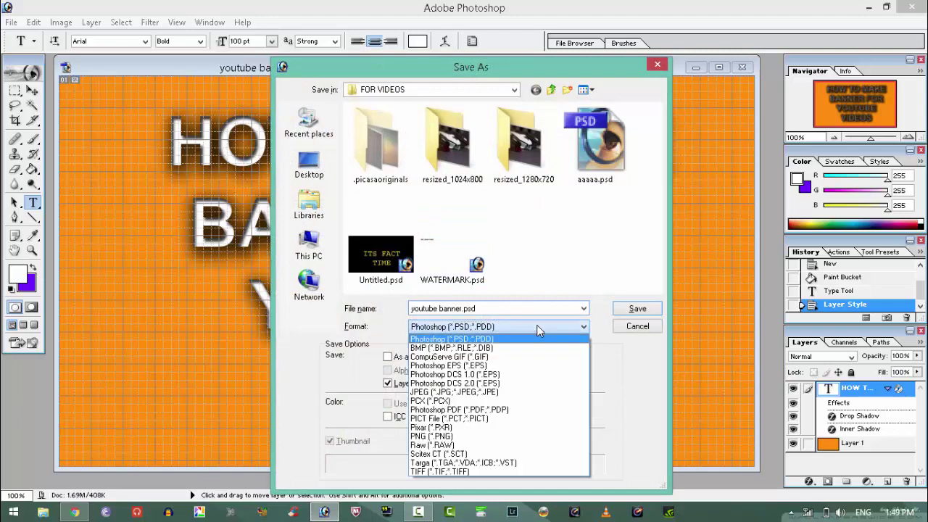
click(507, 391)
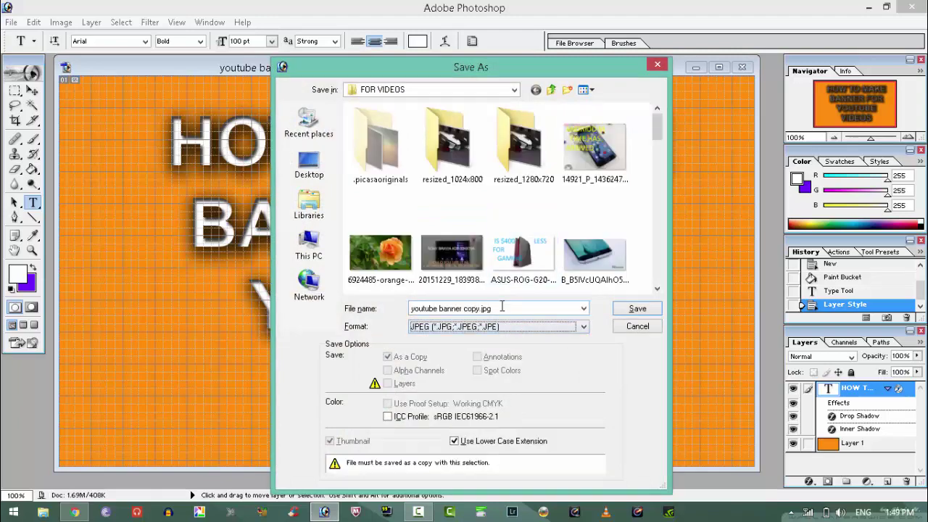
click(630, 308)
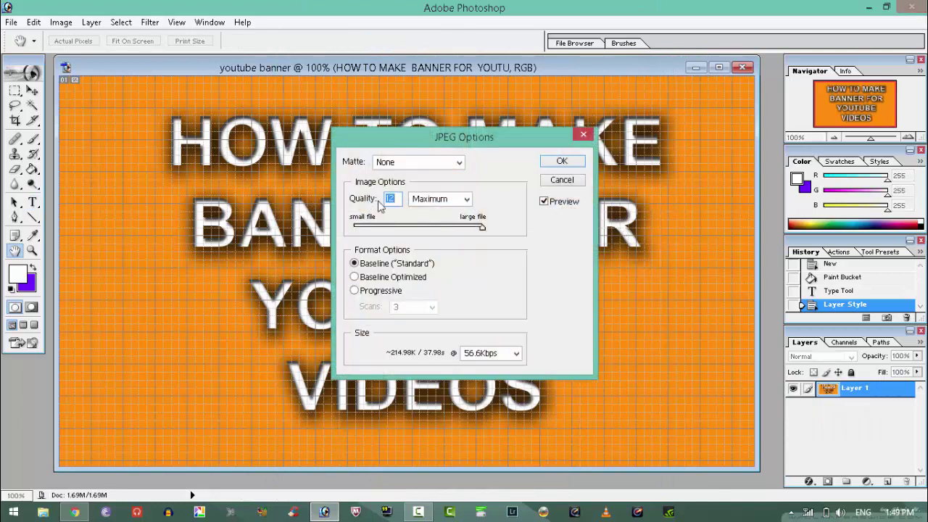
click(395, 162)
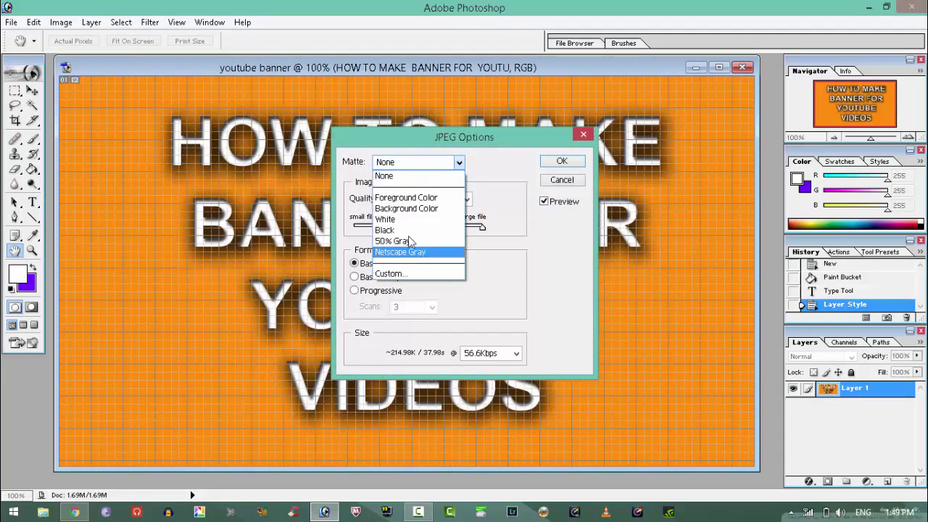
click(388, 176)
click(555, 165)
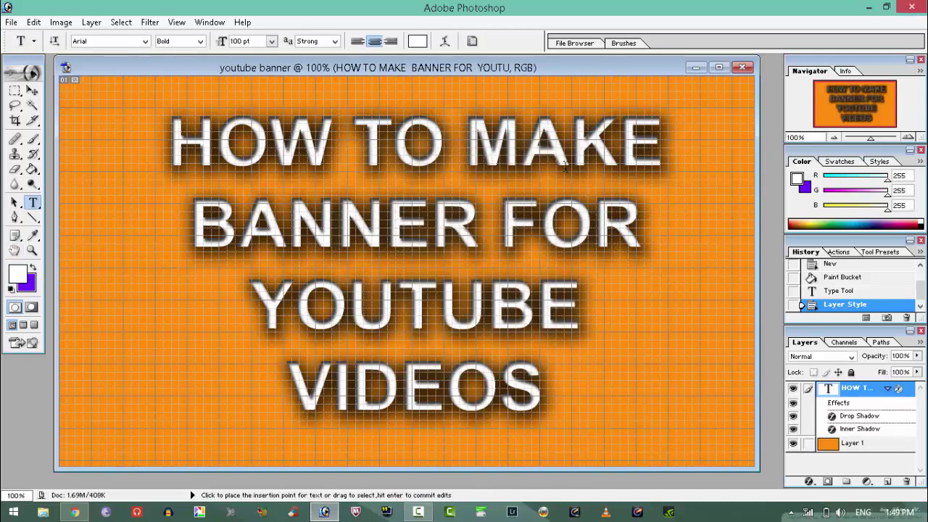
click(912, 6)
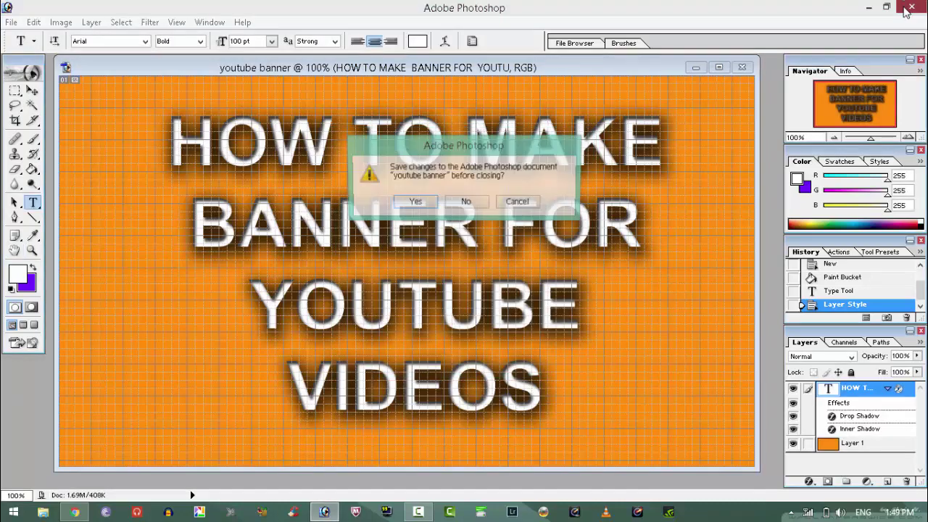
Discard changes to the original and open Pictures in a maximised File Explorer.
click(462, 205)
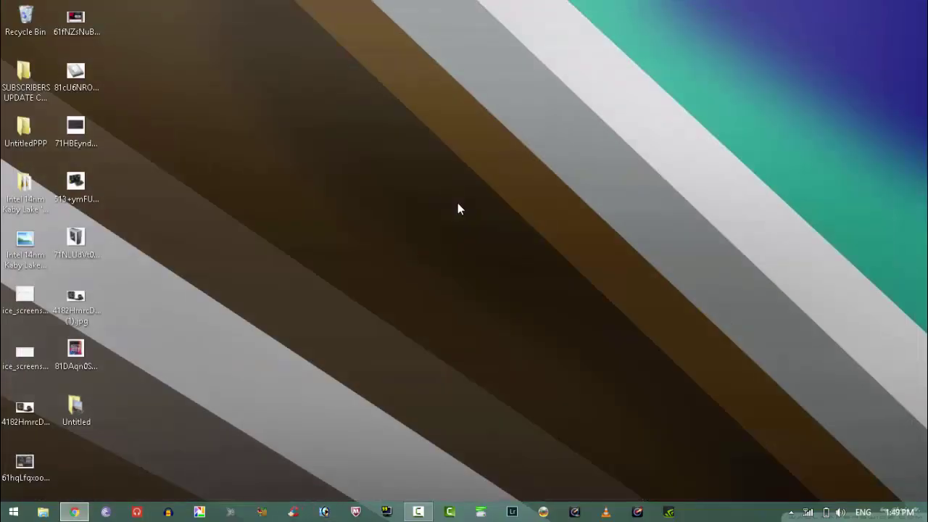
key(super+e)
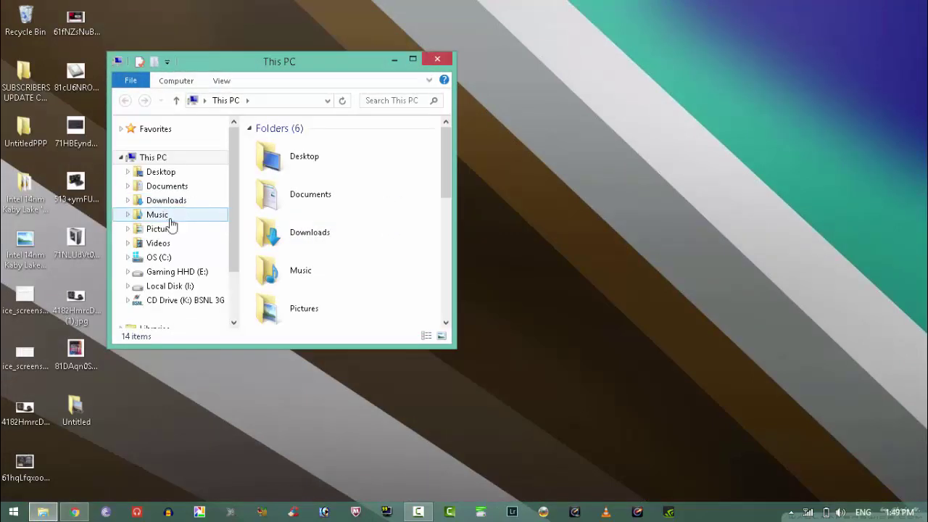
click(170, 218)
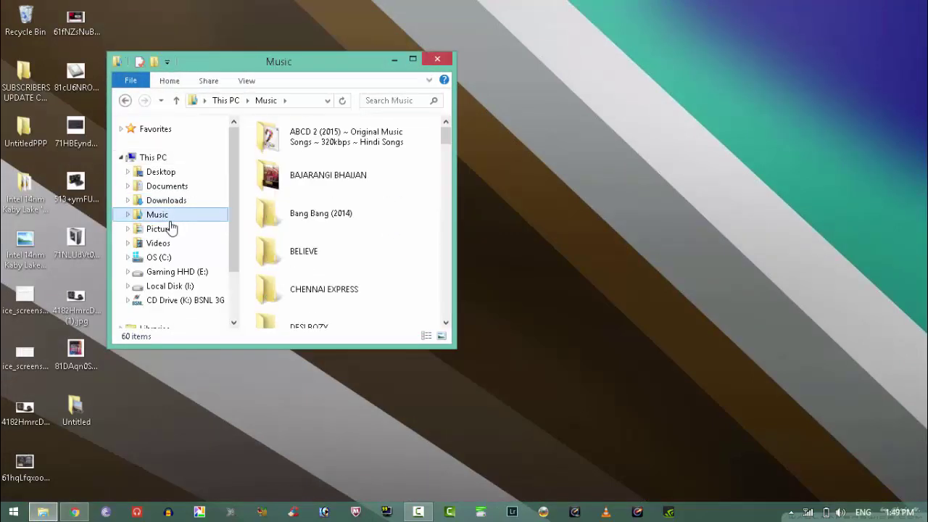
click(413, 58)
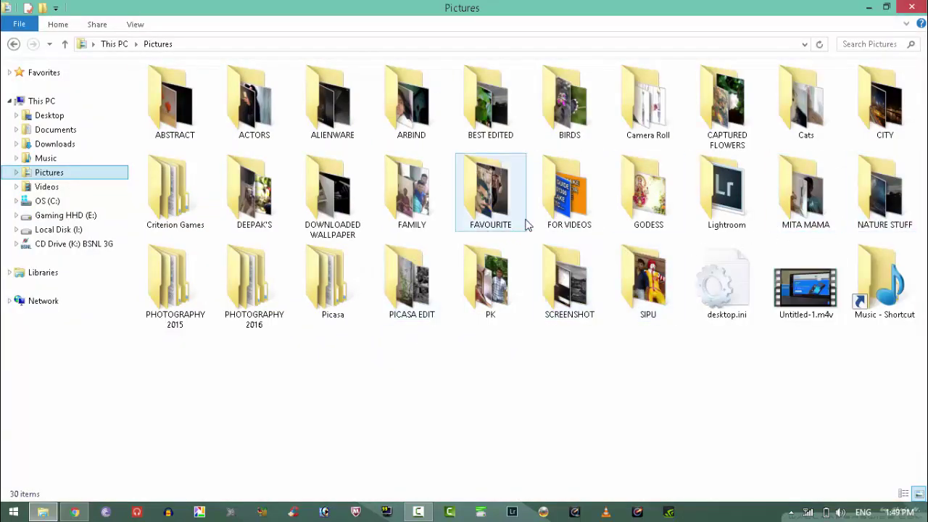
Select youtube banner copy.jpg inside the FOR VIDEOS folder.
double_click(548, 217)
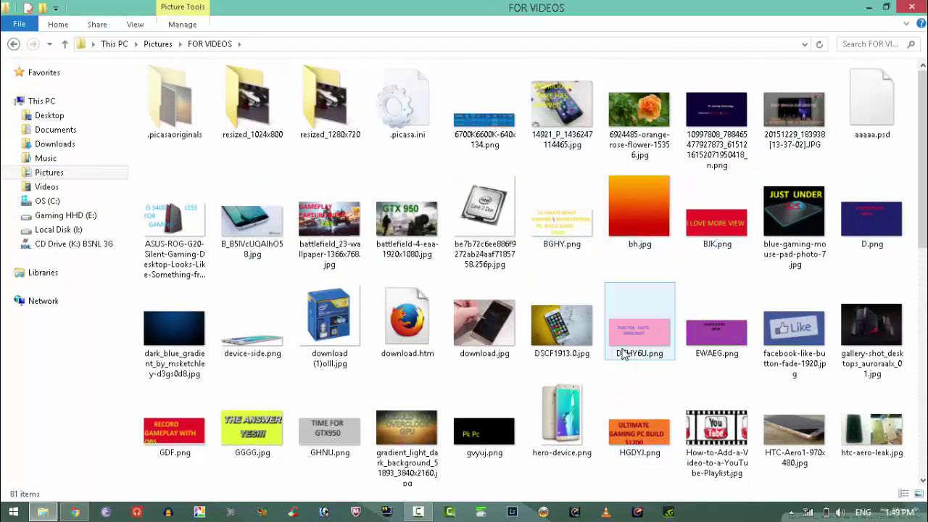
scroll(925, 266, down, 3)
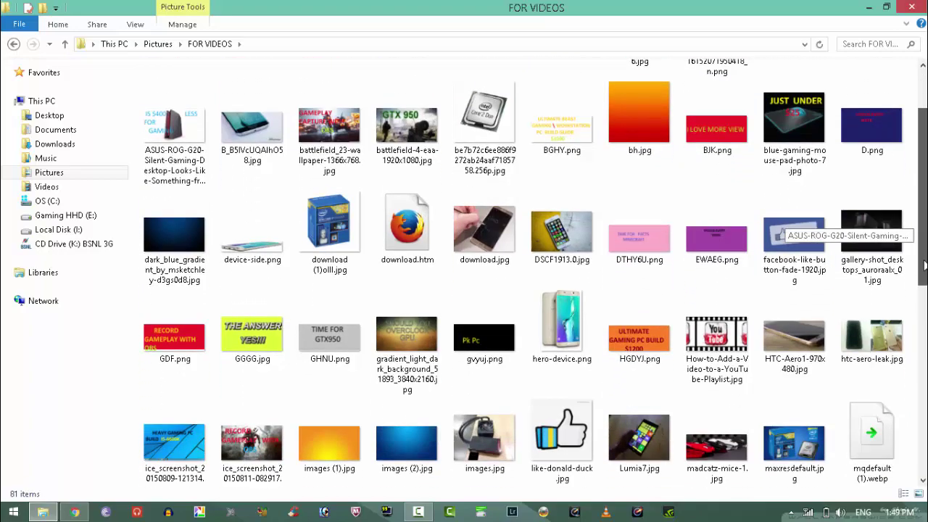
drag(924, 266, 922, 374)
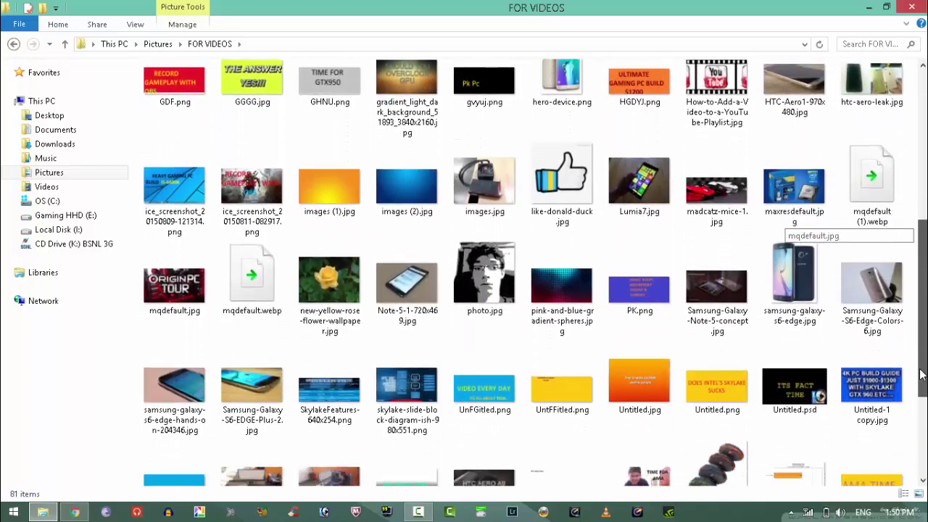
drag(922, 375, 863, 443)
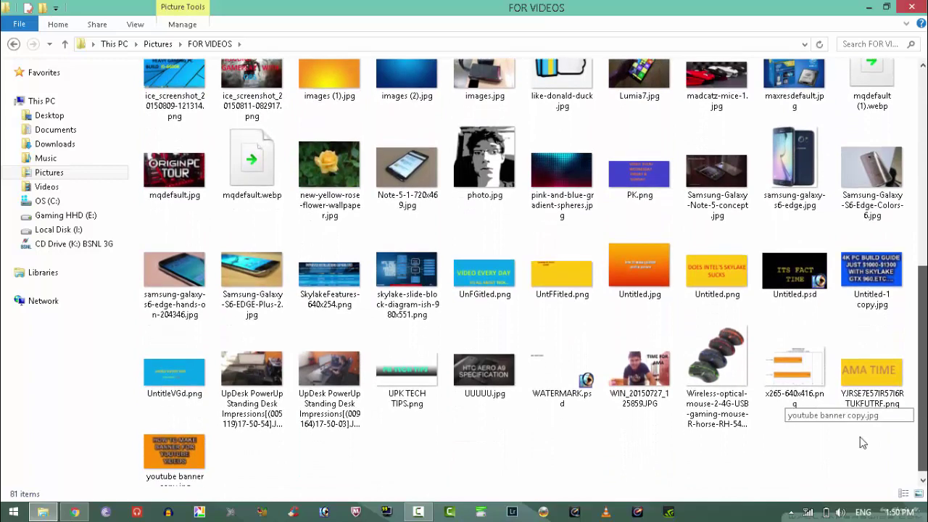
click(156, 471)
View youtube banner copy.jpg in Windows Photo Viewer, then close the viewer.
double_click(156, 471)
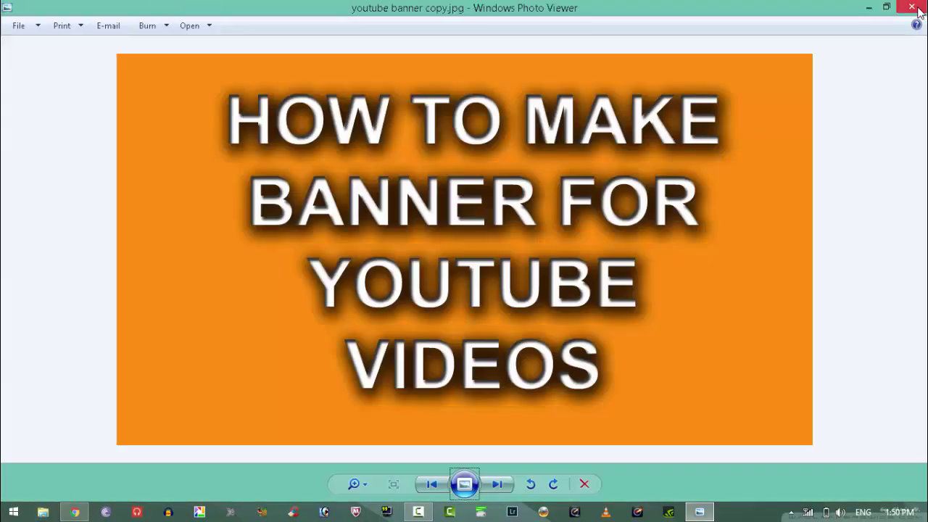
click(913, 8)
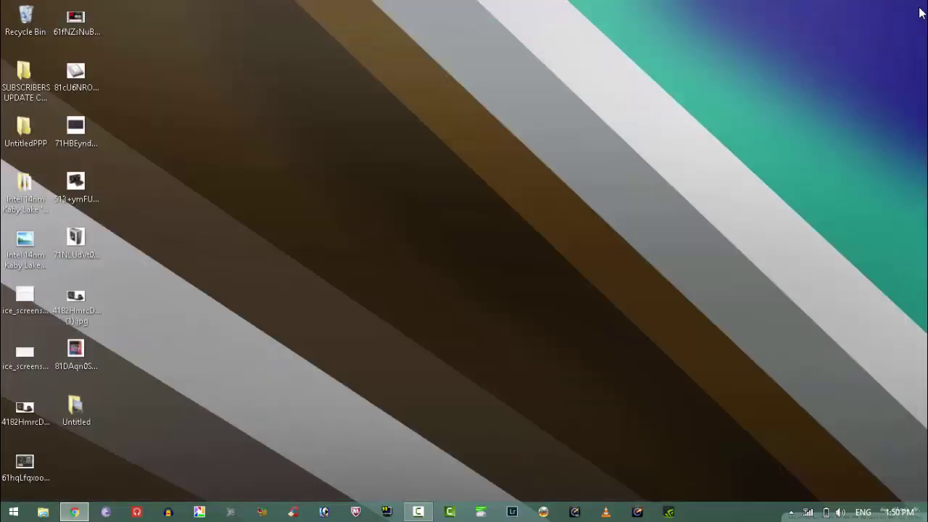